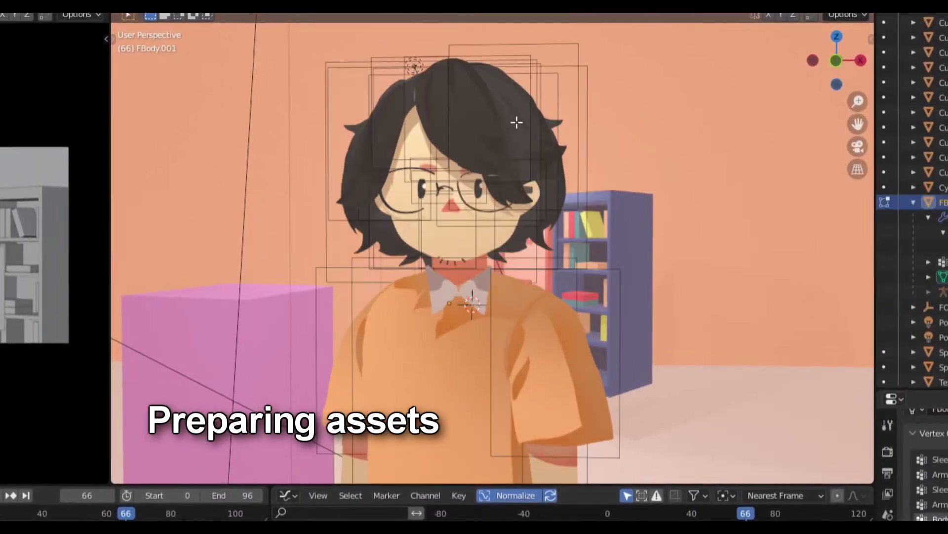
# Move the front hair piece upward and the sleeve outward, away from the character's body.
pyautogui.click(497, 124)
pyautogui.press('g')
pyautogui.click(489, 362)
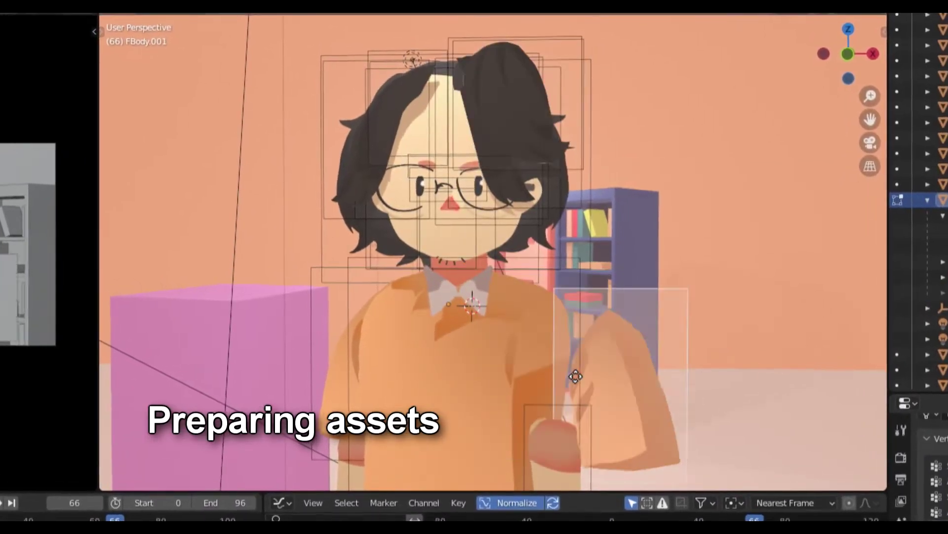
pyautogui.click(476, 215)
# Try moving the other sleeve and the side hair piece away from the body.
pyautogui.click(349, 402)
pyautogui.click(342, 405)
pyautogui.press('g')
pyautogui.rightClick(322, 390)
pyautogui.click(343, 167)
pyautogui.press('g')
pyautogui.rightClick(281, 210)
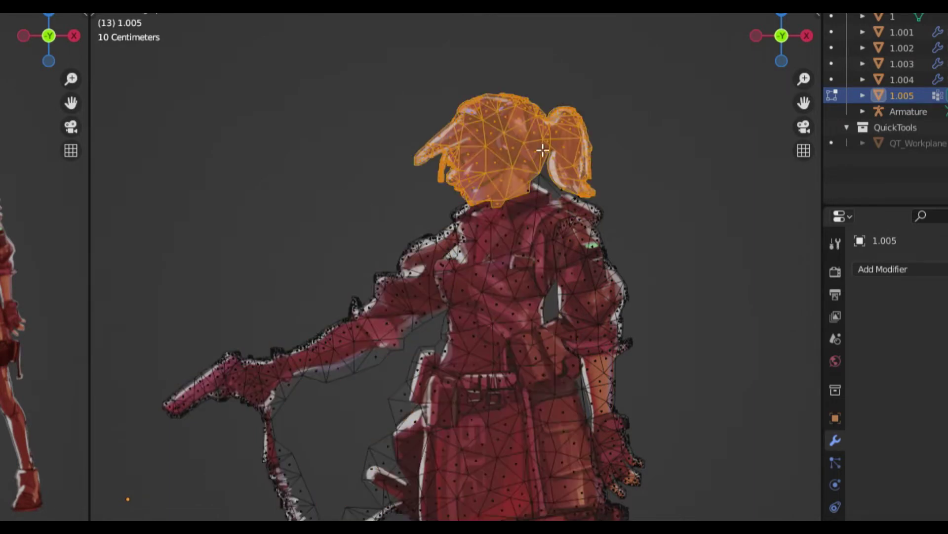
pyautogui.scroll(-3, 608, 280)
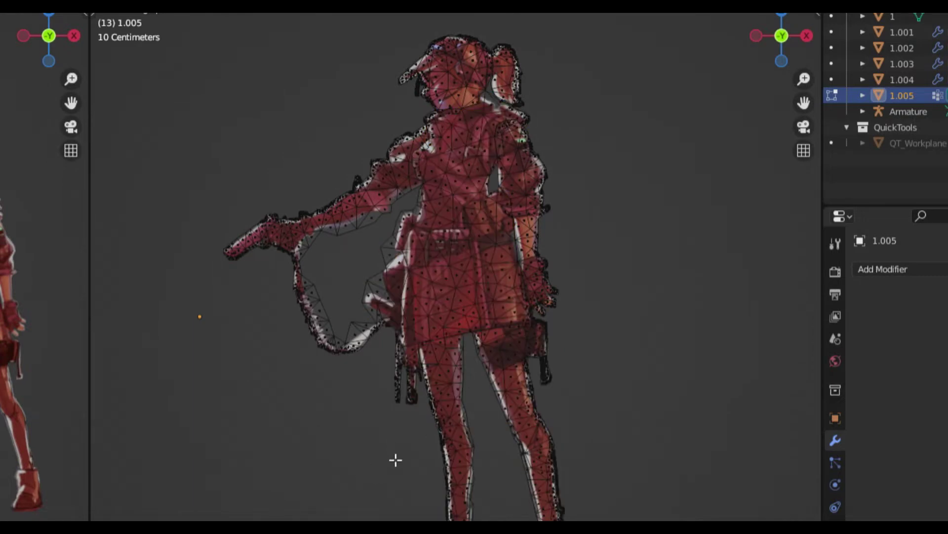
pyautogui.scroll(1, 464, 319)
pyautogui.scroll(-4, 366, 323)
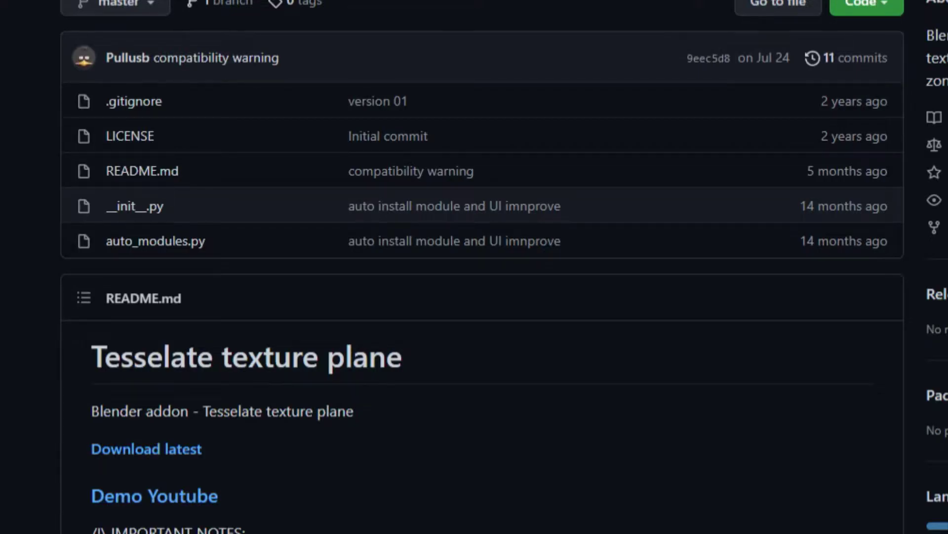
# Read the Tesselate texture plane add-on's README on GitHub for compatibility notes, mesh examples and option details.
pyautogui.scroll(-8, 474, 267)
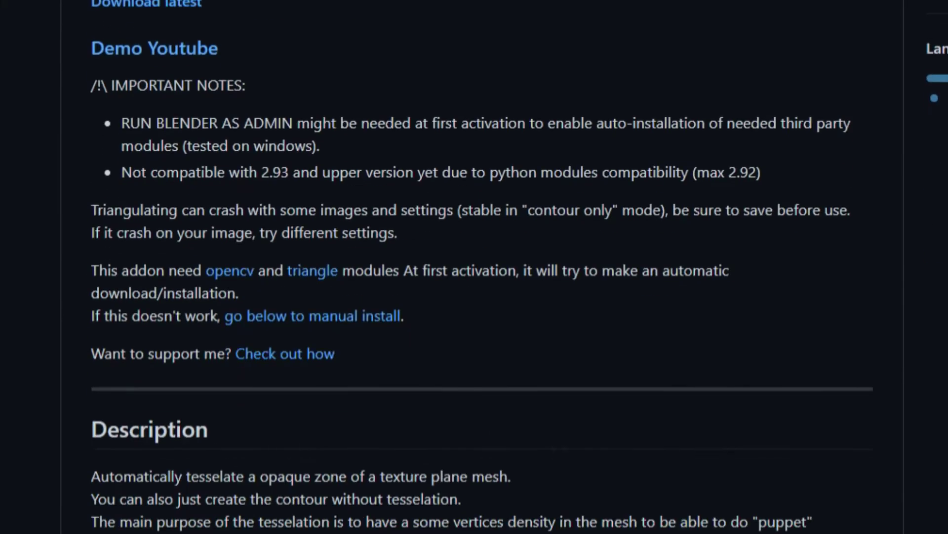
pyautogui.scroll(-12, 547, 195)
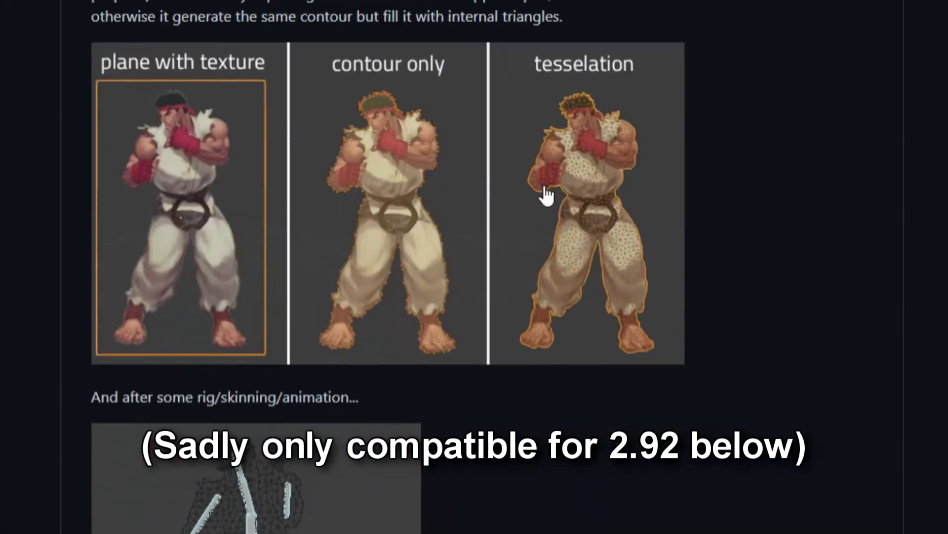
pyautogui.scroll(-16, 561, 294)
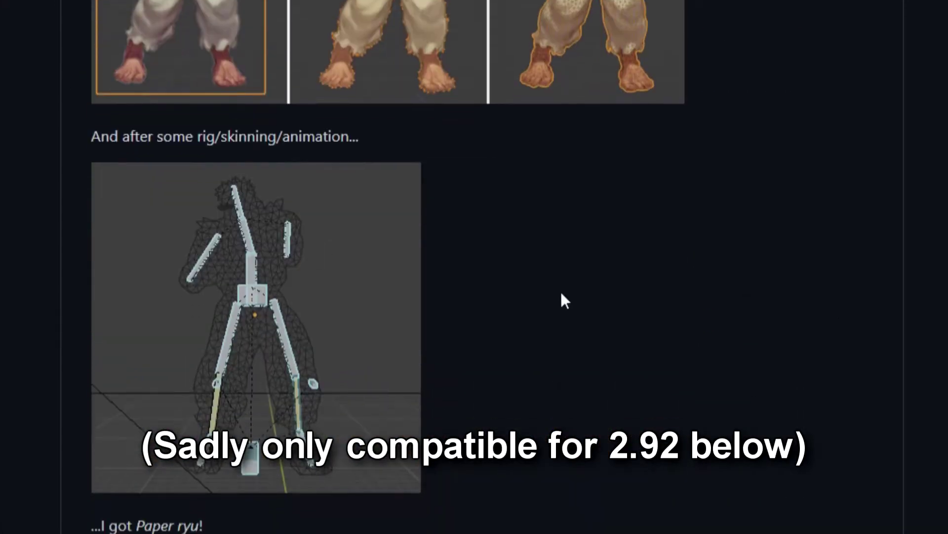
pyautogui.scroll(-9, 569, 307)
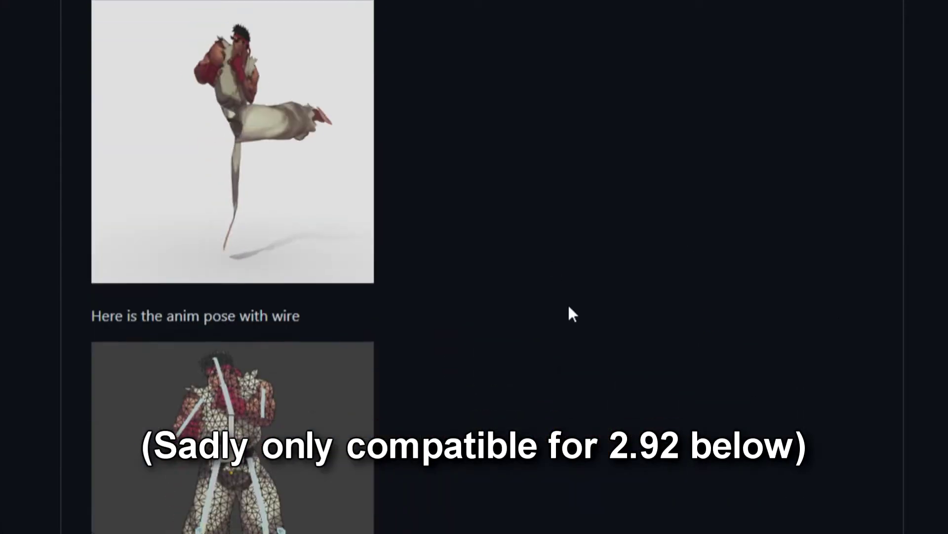
pyautogui.scroll(-20, 568, 307)
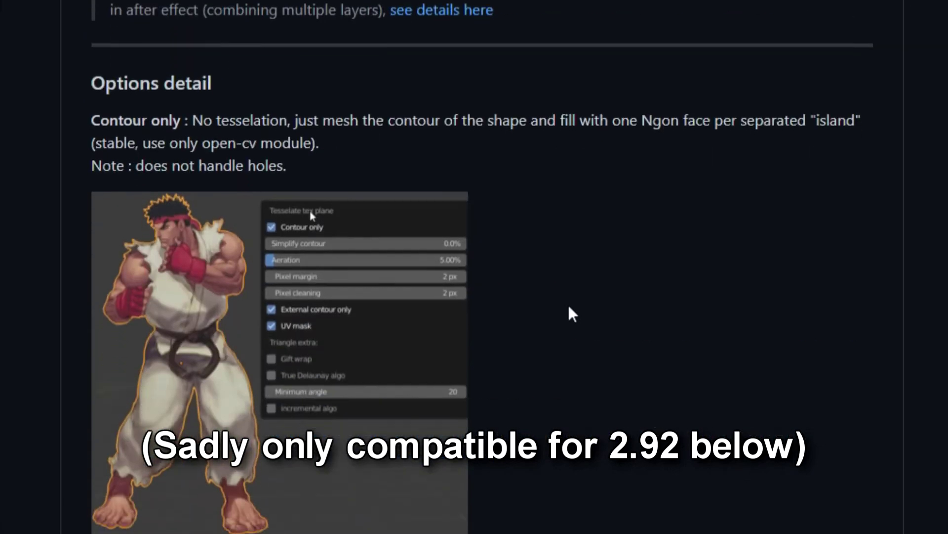
pyautogui.scroll(-20, 568, 308)
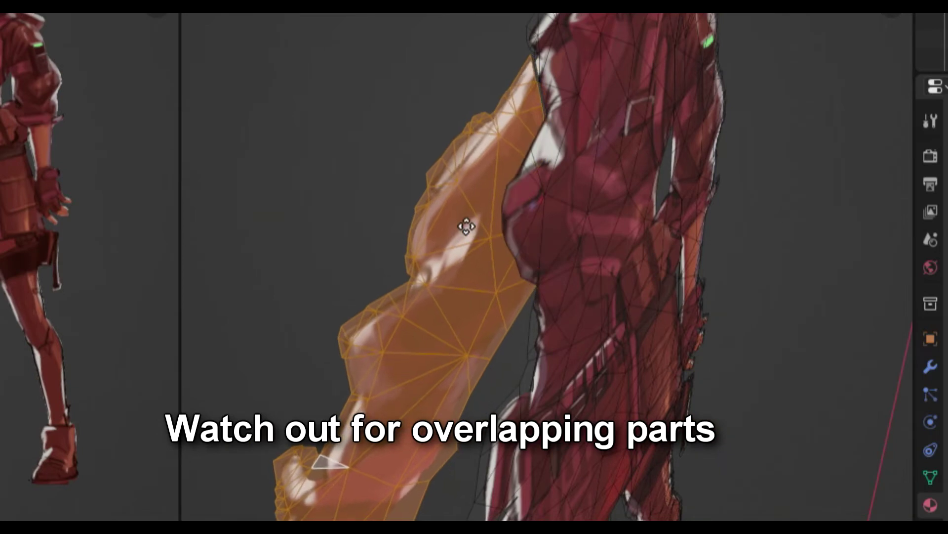
# Separate the outstretched arm from the torso mesh along the edge path where the two parts overlap.
pyautogui.rightClick(465, 225)
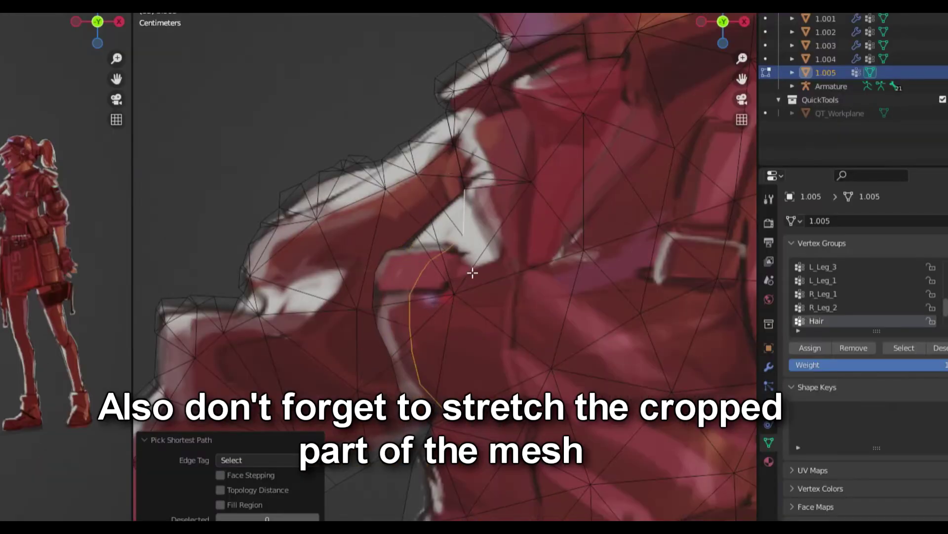
pyautogui.scroll(-5, 472, 273)
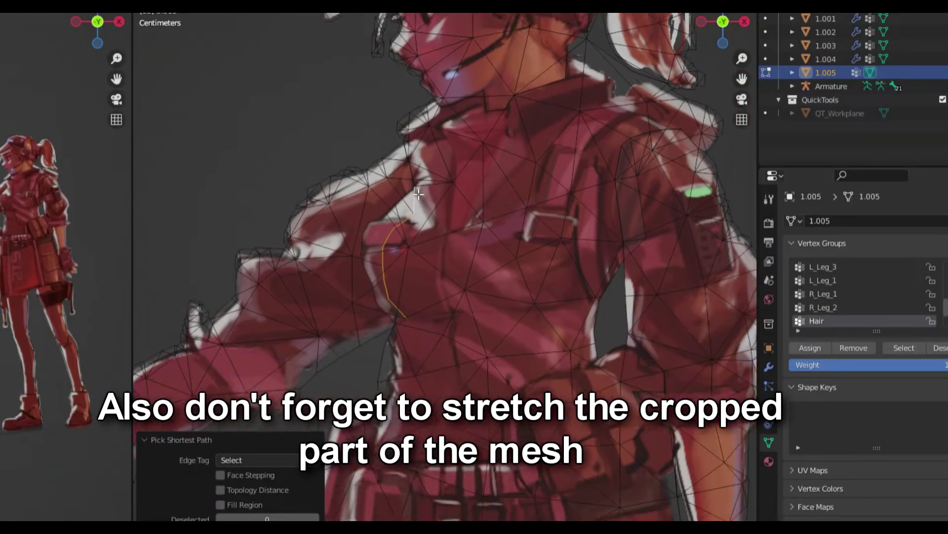
pyautogui.scroll(4, 451, 225)
pyautogui.keyDown('shift'); pyautogui.moveTo(451, 224); pyautogui.dragTo(449, 319, button='middle'); pyautogui.keyUp('shift')
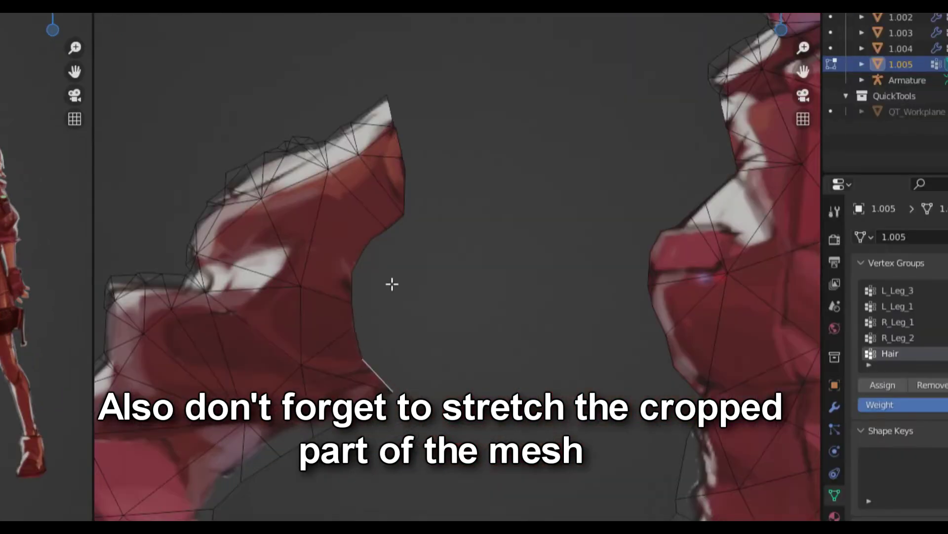
# Stretch the cropped shoulder edge of the detached arm outward to add overlapping mesh.
pyautogui.press('g')
pyautogui.click(419, 185)
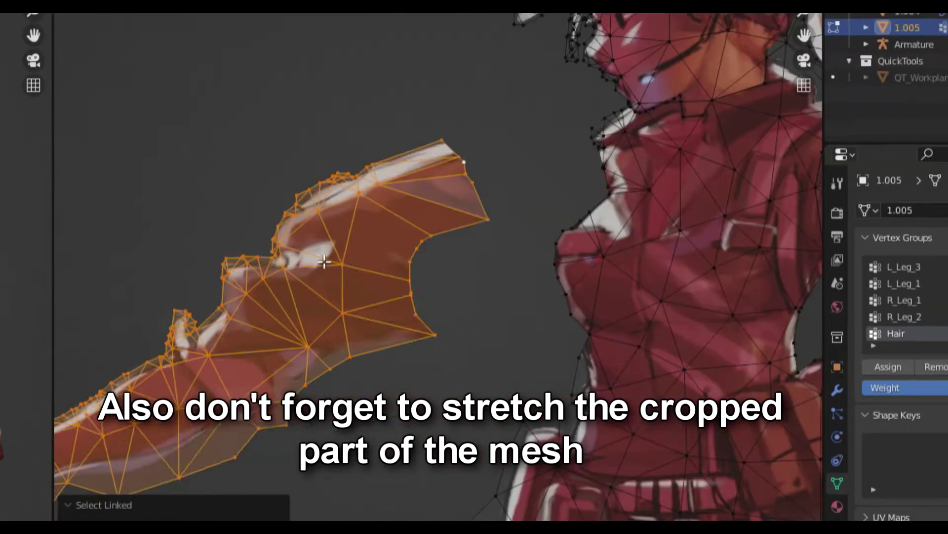
pyautogui.press('g')
pyautogui.click(568, 268)
pyautogui.click(458, 158)
# Select the vertices belonging to the Wrist and Wrist2 vertex groups in the character mesh's Edit Mode.
pyautogui.press('Tab')
pyautogui.scroll(-5, 502, 261)
pyautogui.scroll(4, 502, 260)
pyautogui.press('Tab')
pyautogui.press('l')
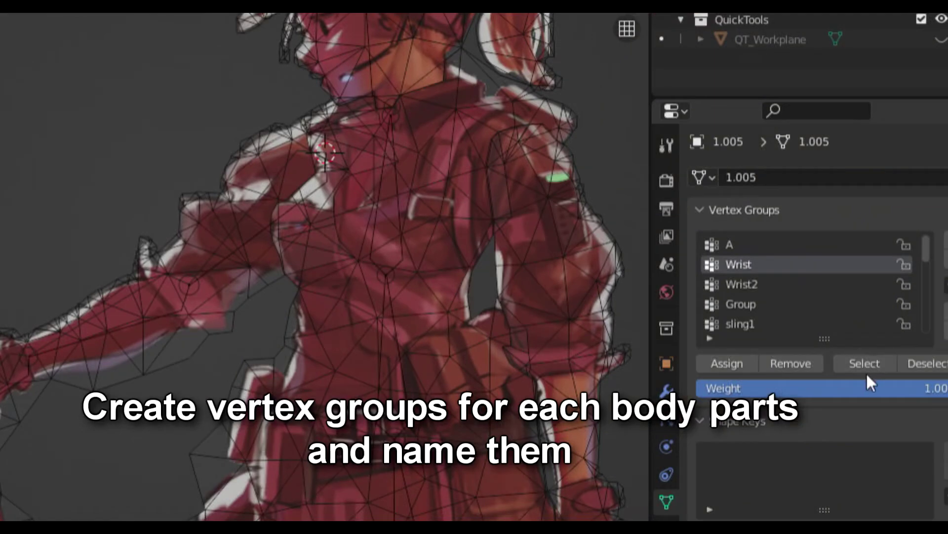
pyautogui.click(865, 368)
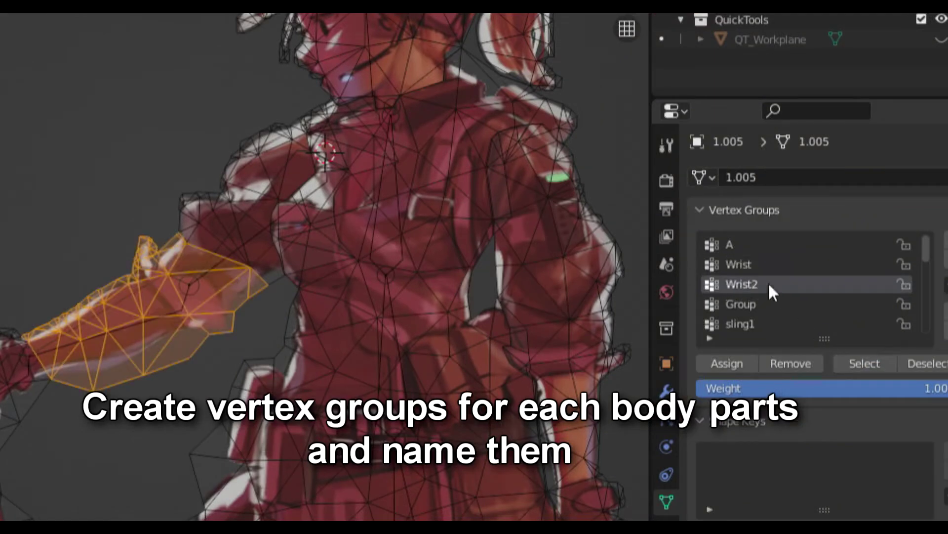
pyautogui.click(865, 363)
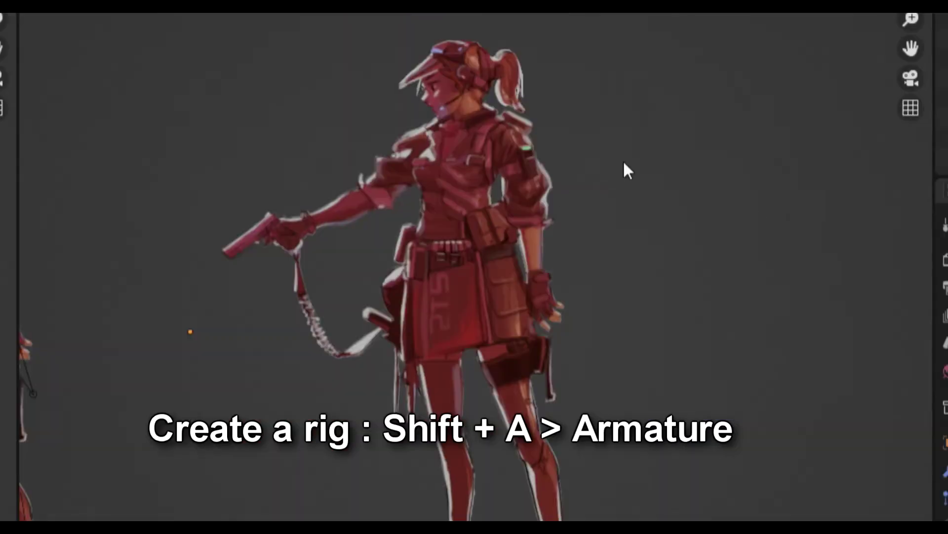
# Add an armature over the character with bones up the spine, and rotate the head bone into line with the head.
pyautogui.hotkey('shift', 'a')
pyautogui.click(591, 309)
pyautogui.scroll(-5, 573, 319)
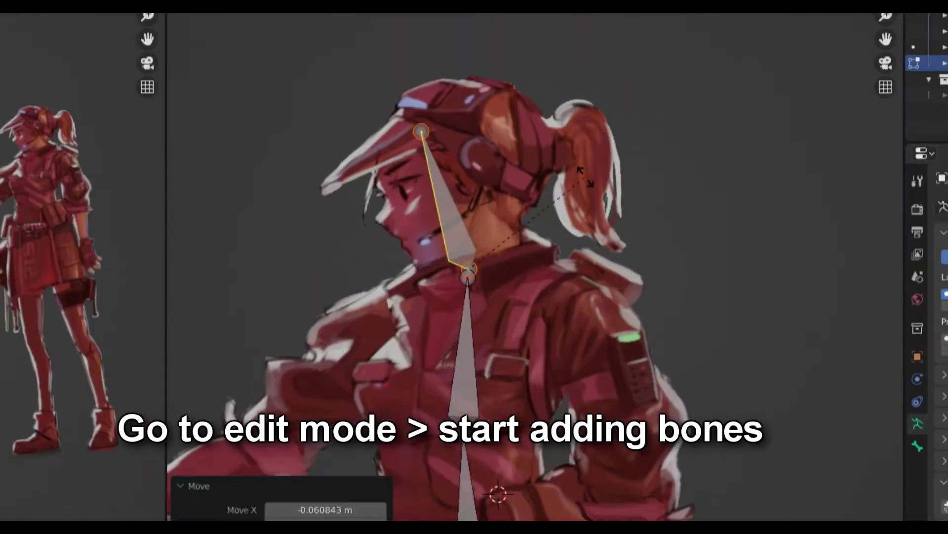
pyautogui.press('r')
pyautogui.click(535, 228)
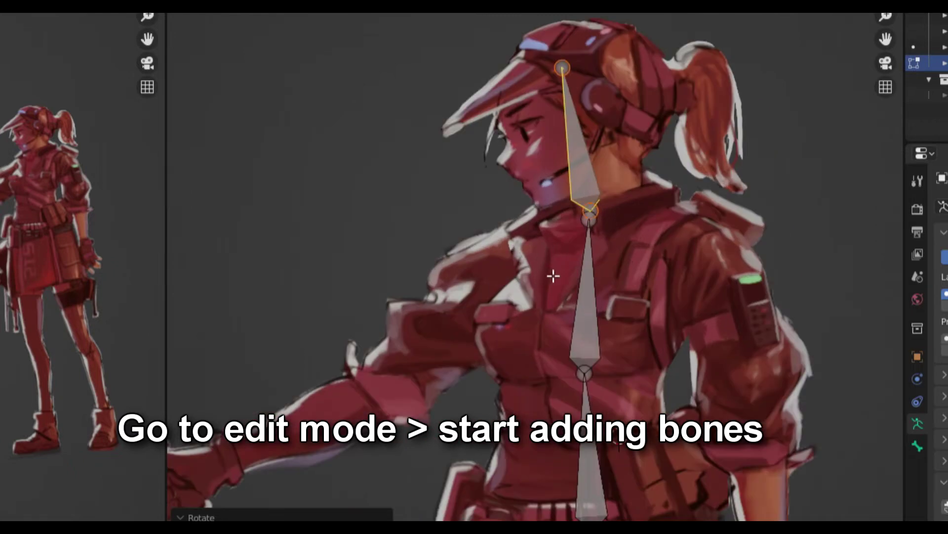
pyautogui.keyDown('shift'); pyautogui.click(526, 256); pyautogui.keyUp('shift')
# Add a separate upper arm bone at the shoulder and extrude forearm and hand bones along the outstretched arm.
pyautogui.hotkey('shift', 'a')
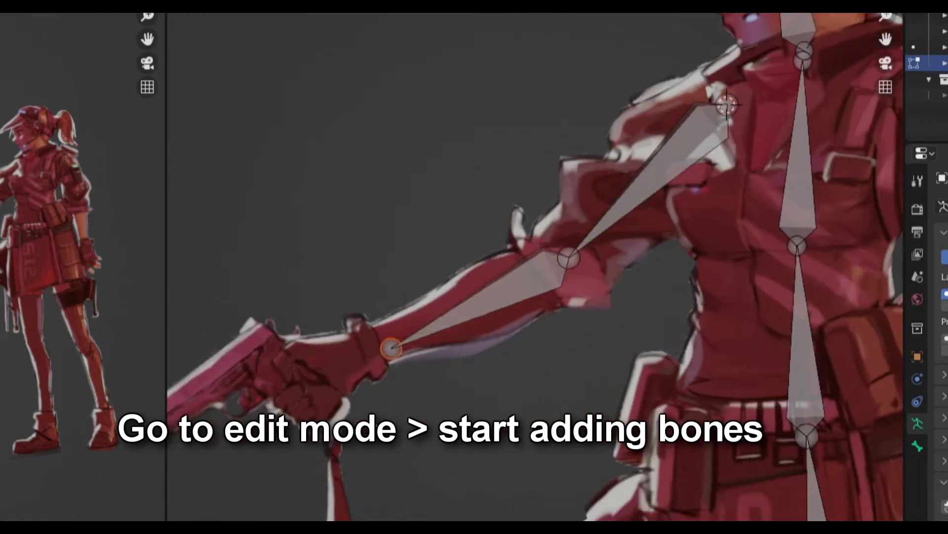
pyautogui.press('e')
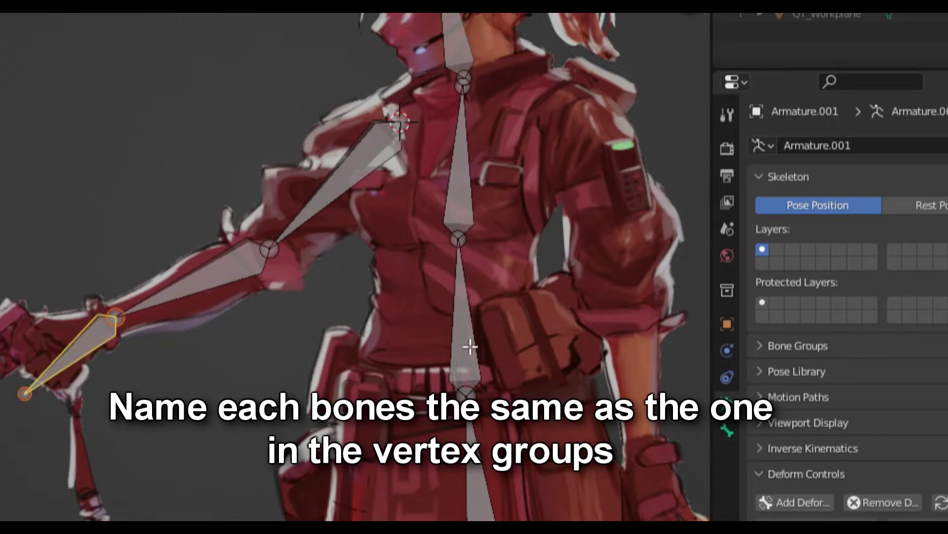
# Name the arm bones after their vertex groups, including UpperArm for the upper bone, and return to Object Mode.
pyautogui.click(727, 427)
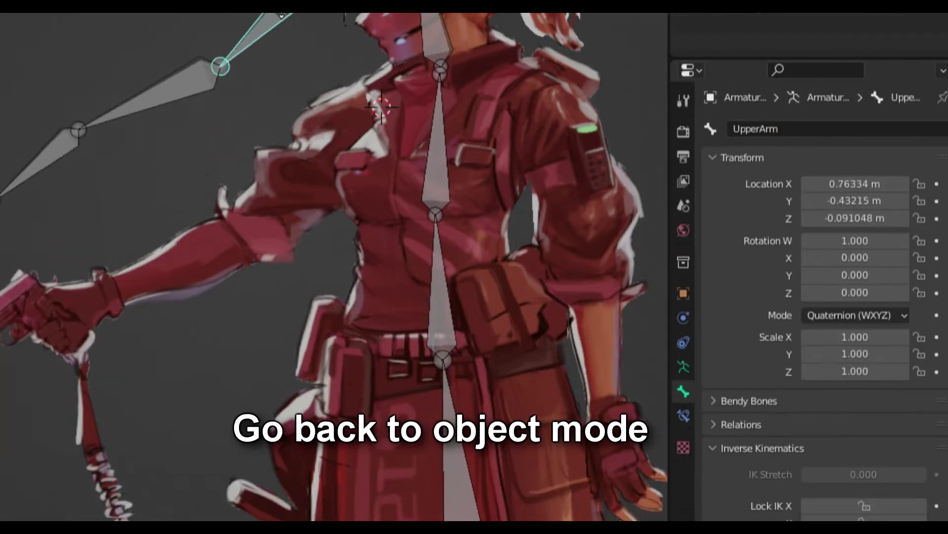
pyautogui.press('Escape')
pyautogui.hotkey('ctrl', 'Tab')
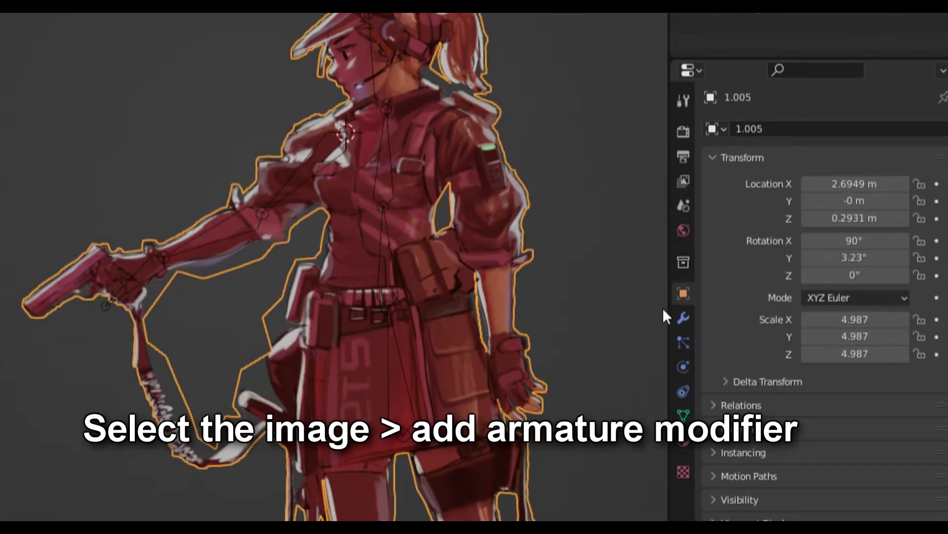
# Add an Armature modifier to the character image mesh and set Armature.001 as its target object.
pyautogui.click(683, 317)
pyautogui.click(736, 129)
pyautogui.click(741, 179)
pyautogui.click(918, 184)
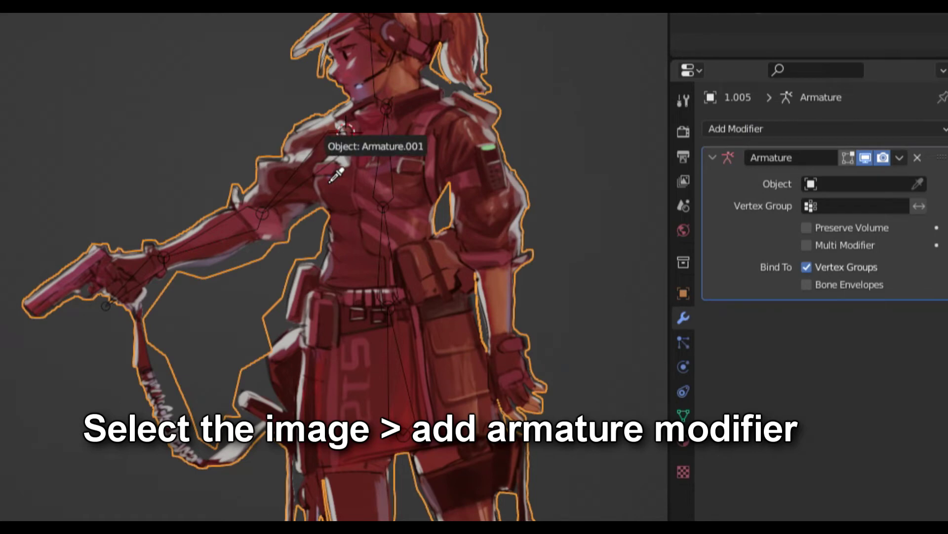
pyautogui.click(186, 243)
# Put the armature in Pose Mode and test-rotate the hand and forearm bones.
pyautogui.scroll(2, 198, 242)
pyautogui.hotkey('ctrl', 'Tab')
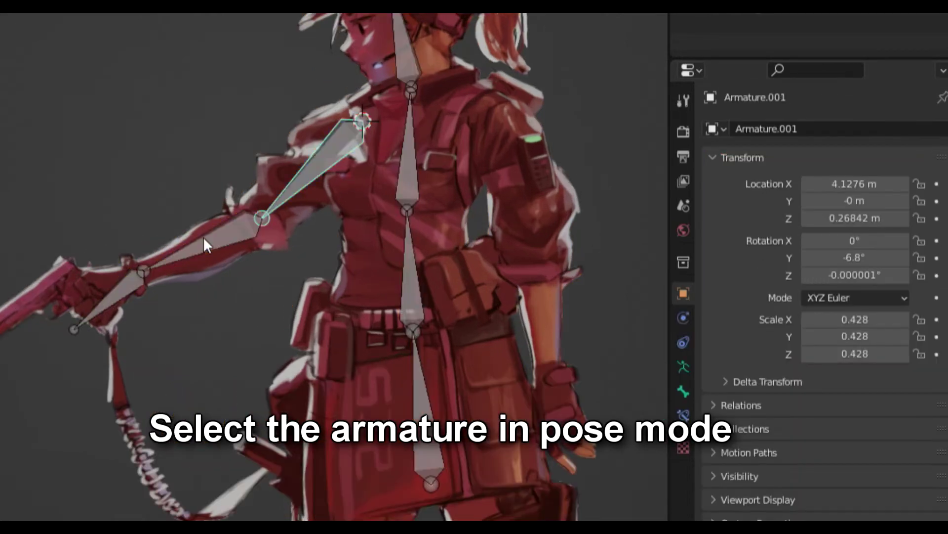
pyautogui.click(118, 281)
pyautogui.press('r')
pyautogui.rightClick(201, 266)
pyautogui.click(202, 242)
pyautogui.press('r')
pyautogui.rightClick(217, 232)
# Test-rotate the upper arm, hand and forearm bones to try out the arm's deformation.
pyautogui.click(316, 175)
pyautogui.press('r')
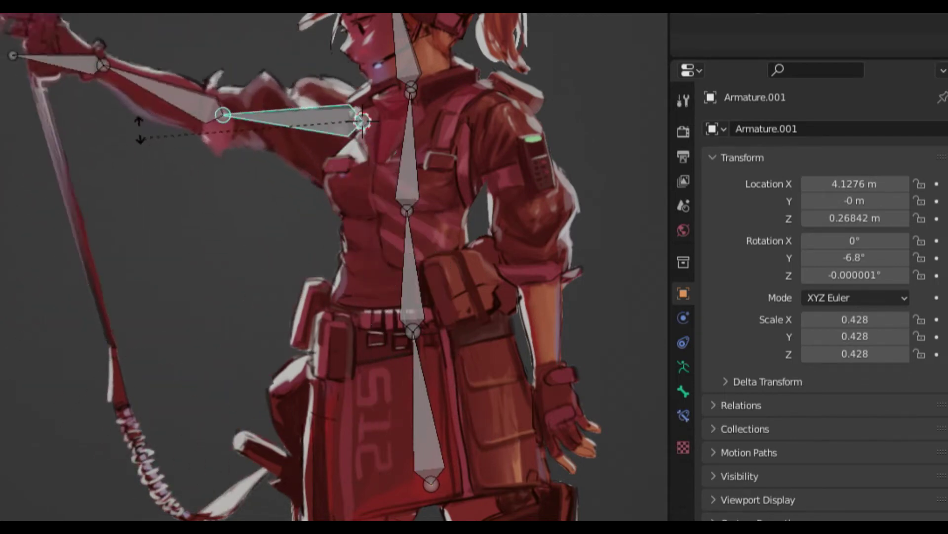
pyautogui.click(197, 202)
pyautogui.press('r')
pyautogui.rightClick(149, 222)
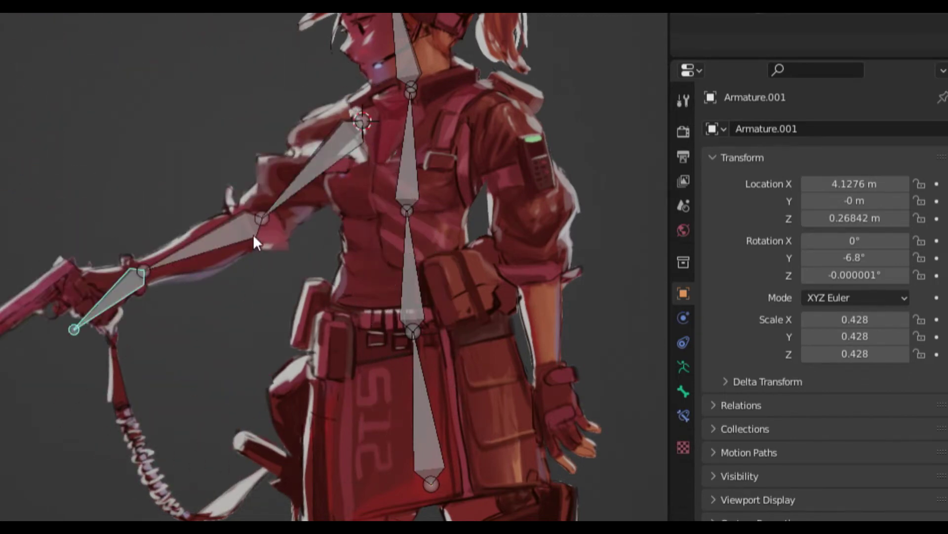
pyautogui.click(215, 239)
pyautogui.press('r')
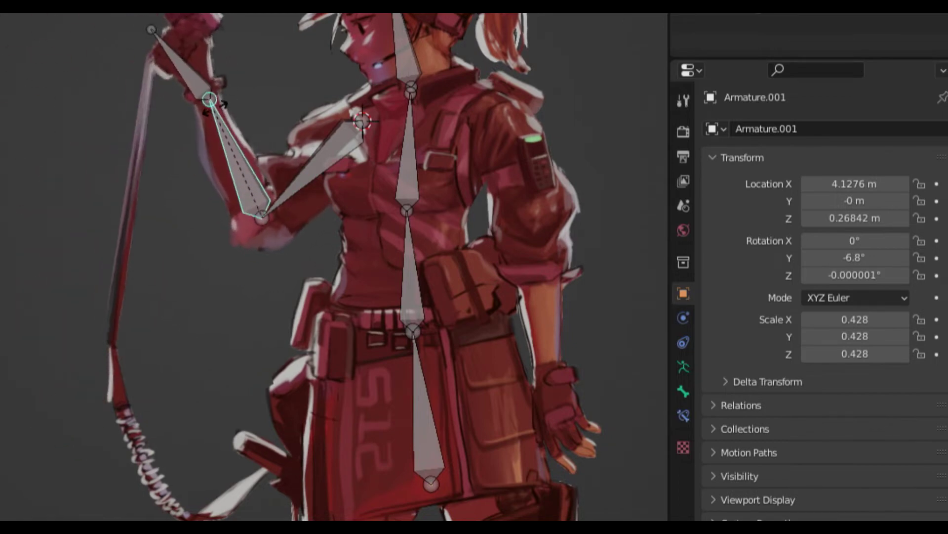
pyautogui.rightClick(299, 192)
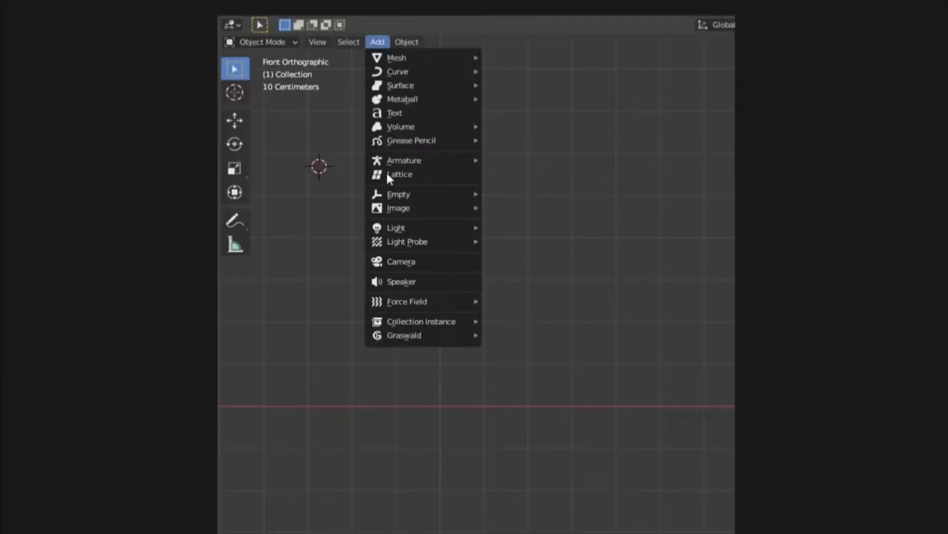
pyautogui.scroll(-6, 88, 307)
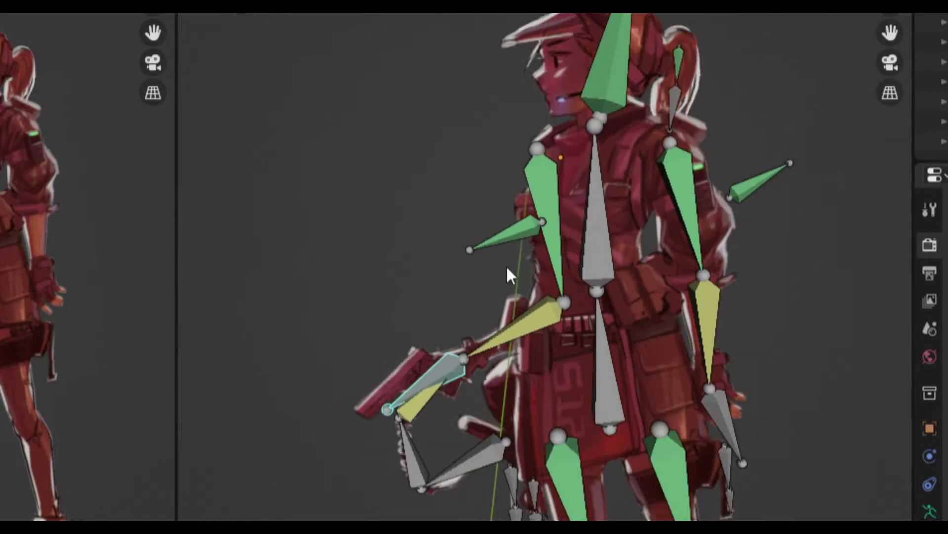
# Select all bones of the rig and insert a Whole Character keyframe.
pyautogui.press('a')
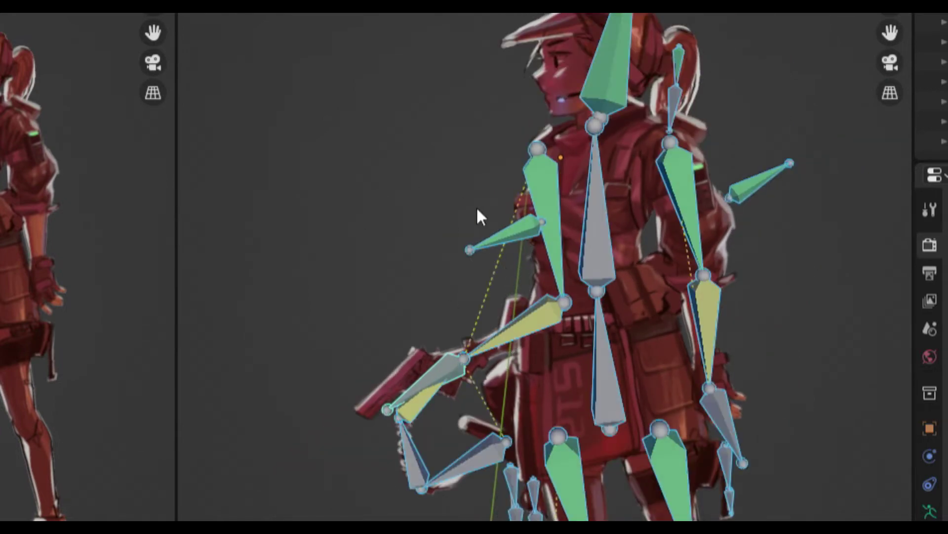
pyautogui.press('i')
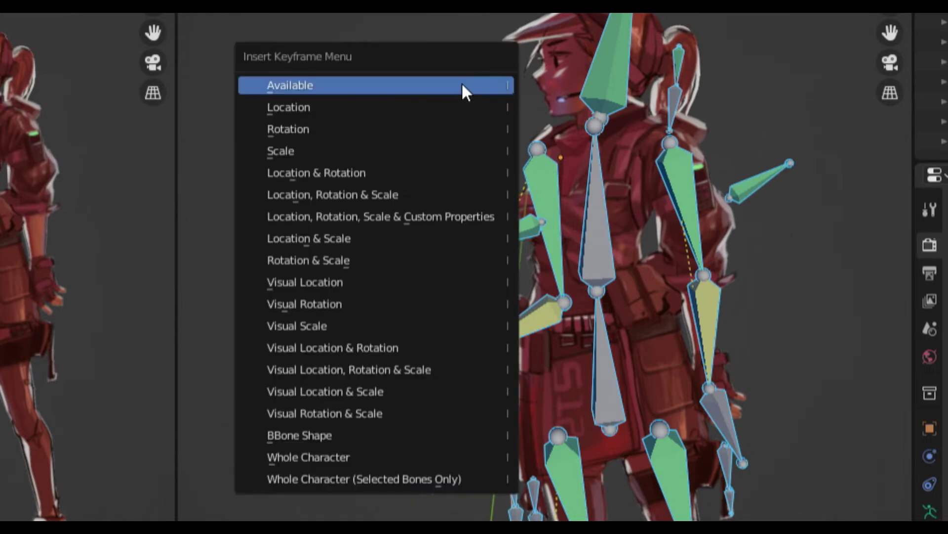
pyautogui.click(347, 456)
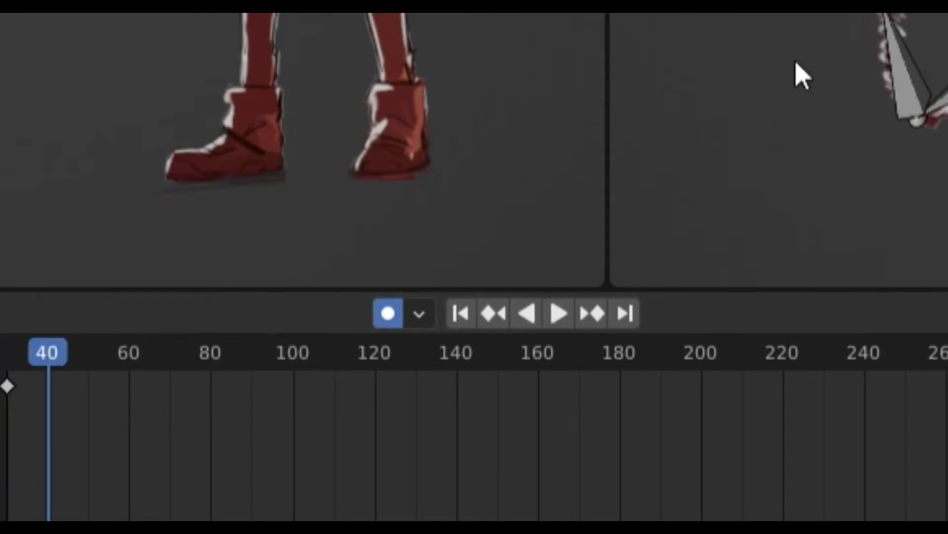
# Animate the arm with auto keying by moving the Hand bone at frame 40 and again at frame 60.
pyautogui.click(7, 361)
pyautogui.click(48, 361)
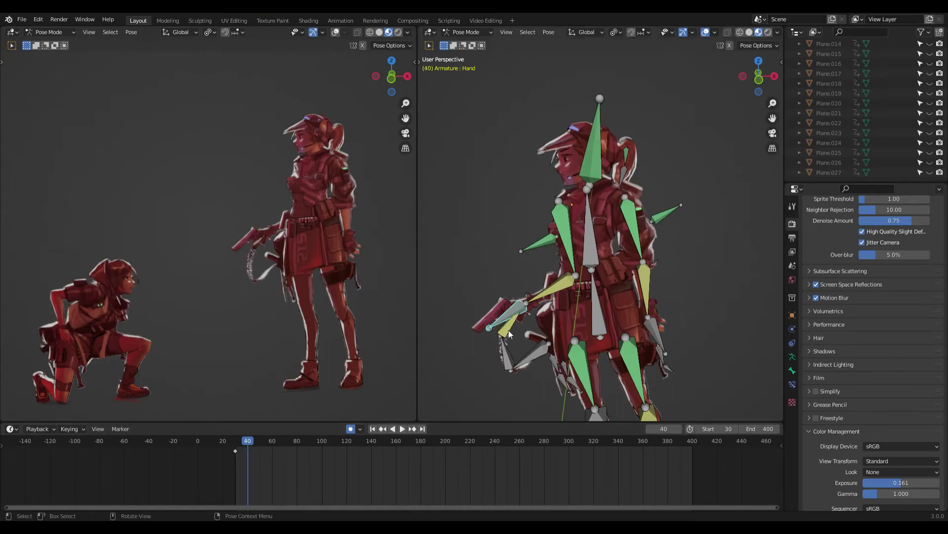
pyautogui.press('g')
pyautogui.click(539, 277)
pyautogui.click(130, 361)
pyautogui.press('g')
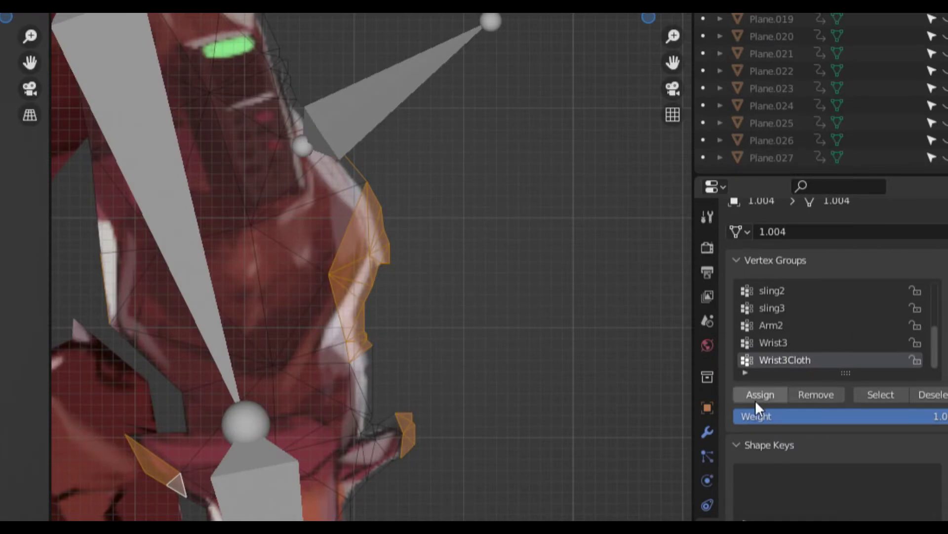
# Assign the selected sleeve edge vertices of mesh 1.004 to the Wrist3Cloth vertex group.
pyautogui.click(755, 398)
# Try moving the selected sleeve edge vertices, cancel the move and leave Edit Mode on mesh 1.004.
pyautogui.press('g')
pyautogui.rightClick(489, 214)
pyautogui.hotkey('ctrl', 'Tab')
pyautogui.press('Tab')
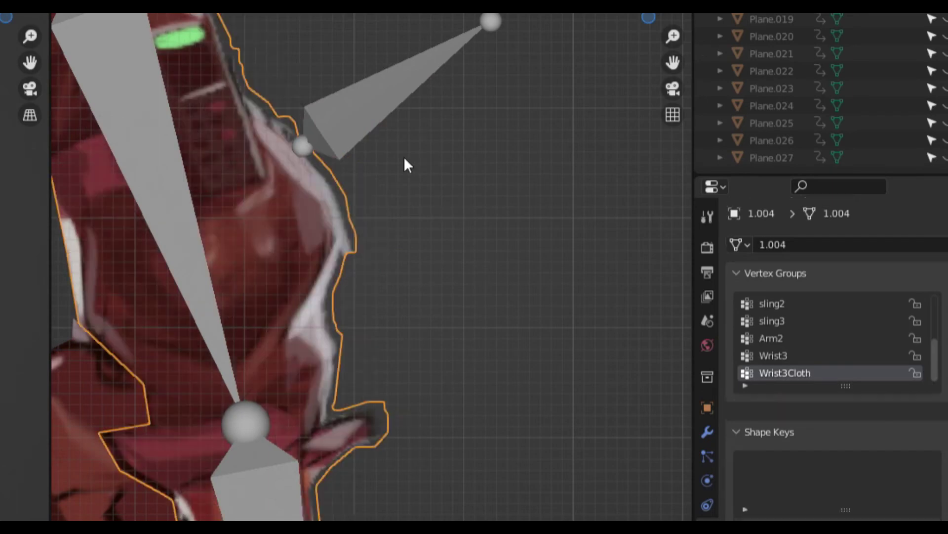
# Edit the armature with the Wrist3Cloth bone selected, show that bone's properties and switch to Pose Mode.
pyautogui.click(339, 119)
pyautogui.press('Tab')
pyautogui.scroll(-1, 345, 142)
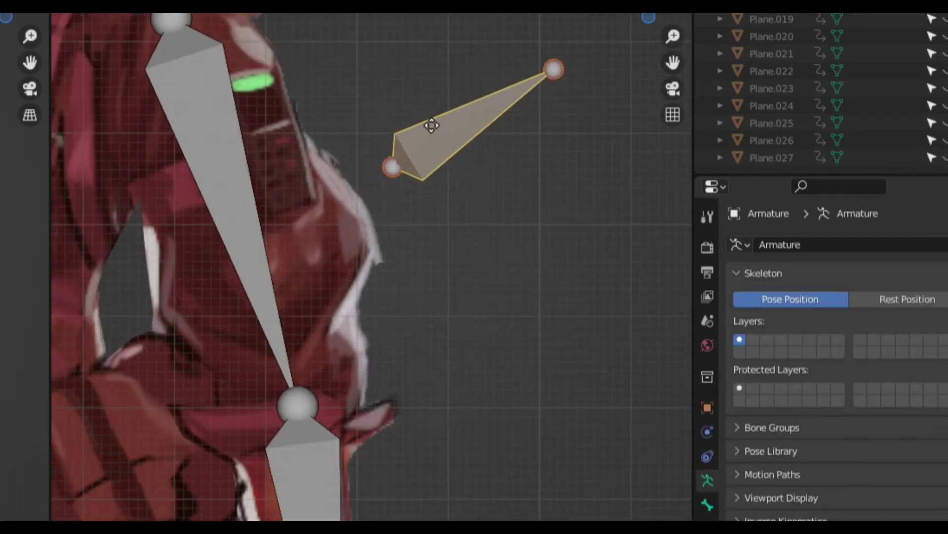
pyautogui.click(707, 503)
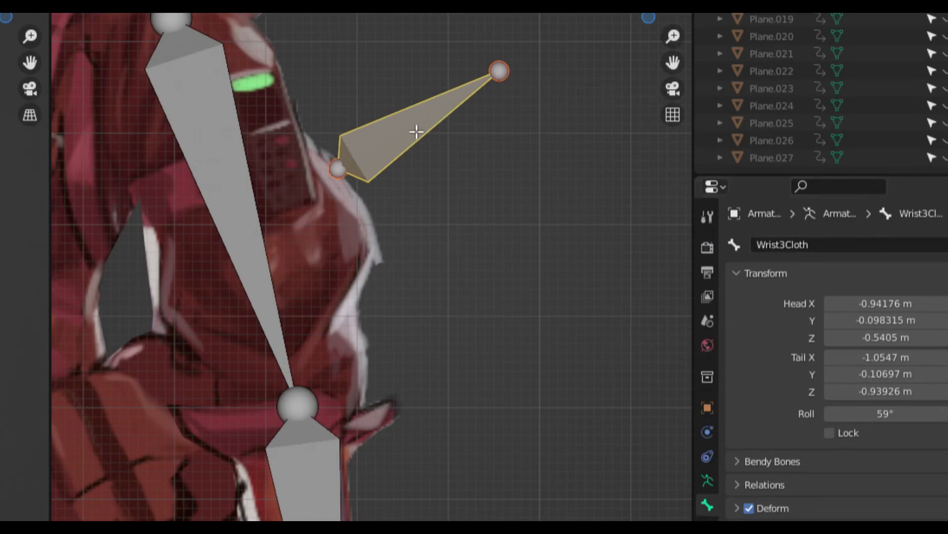
pyautogui.hotkey('ctrl', 'Tab')
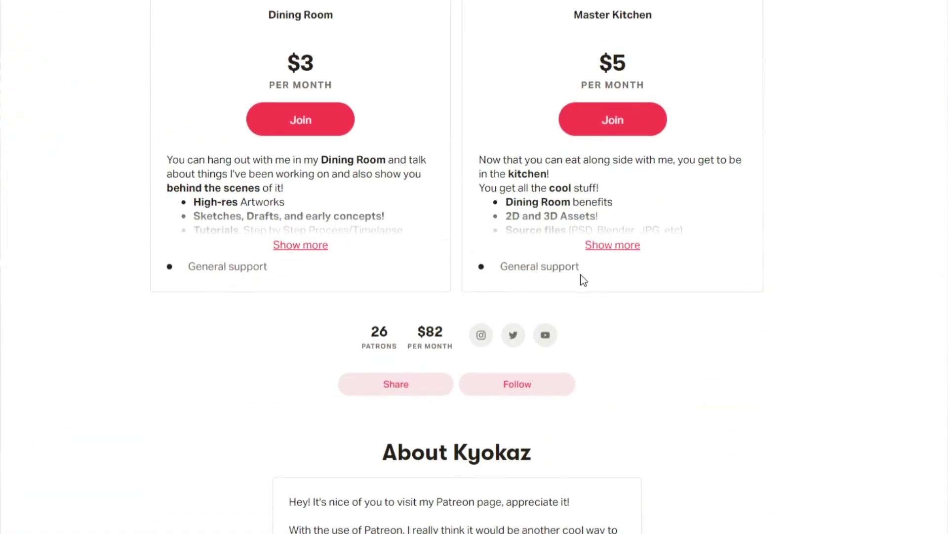
# On the Kyokaz Patreon page, expand the Master Kitchen tier description and look through the About and Goals sections.
pyautogui.click(604, 251)
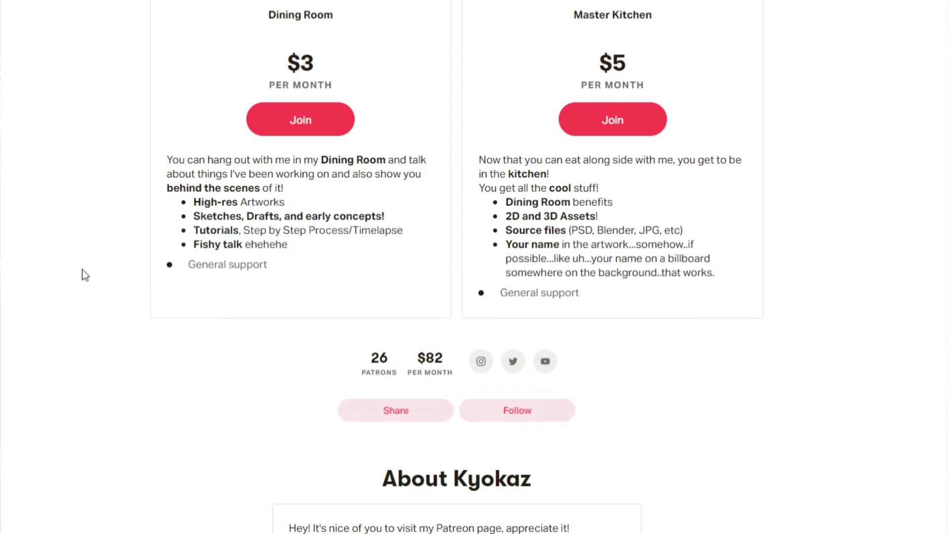
pyautogui.scroll(-6, 85, 275)
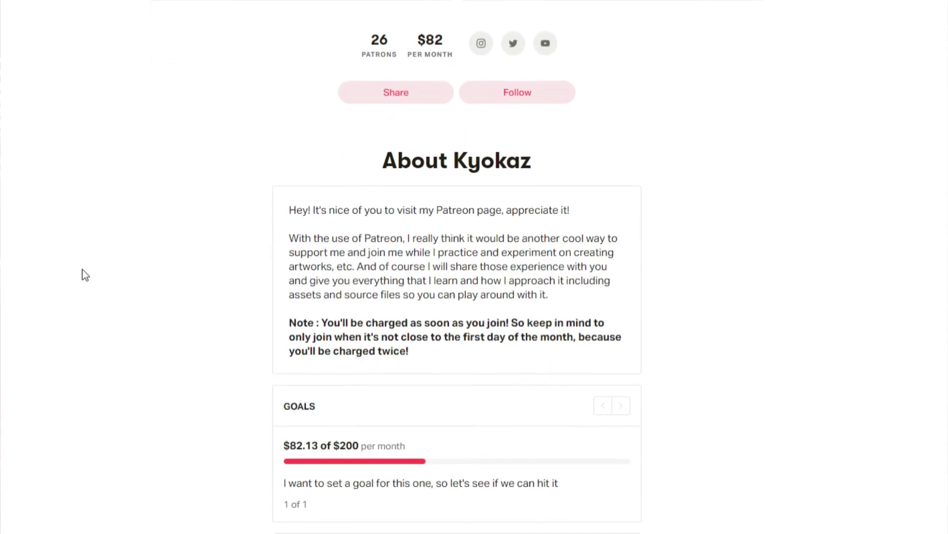
pyautogui.scroll(-3, 82, 275)
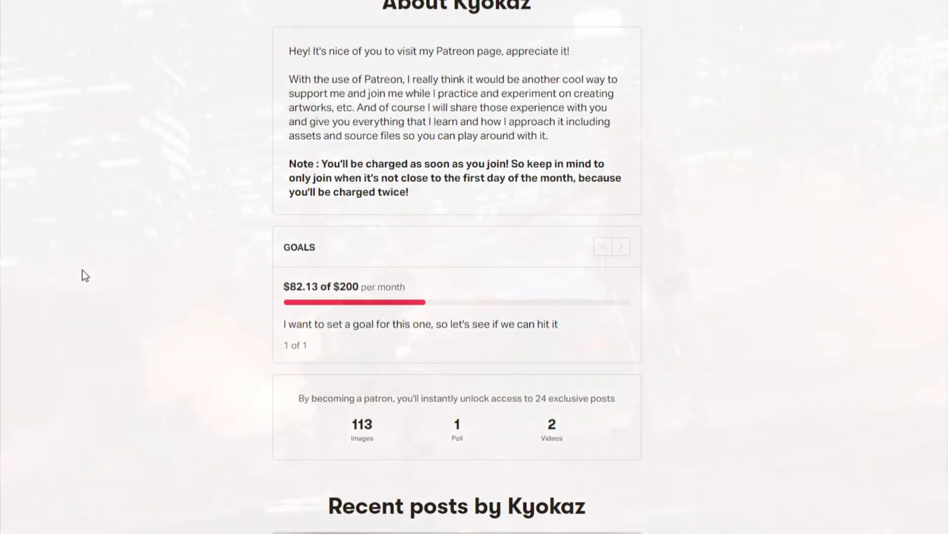